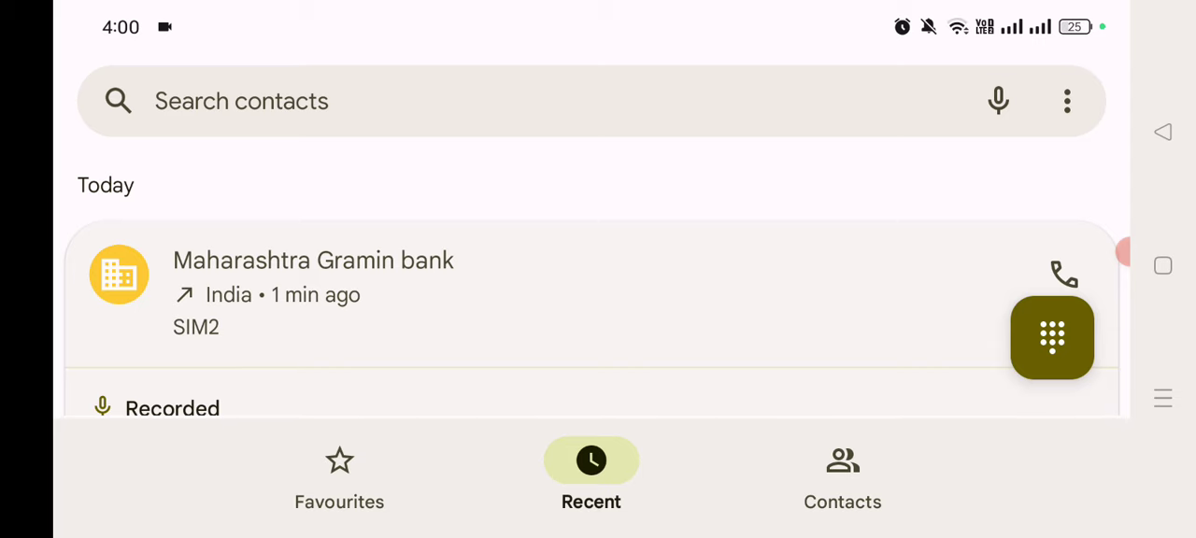
scroll(593, 309, "down", 1)
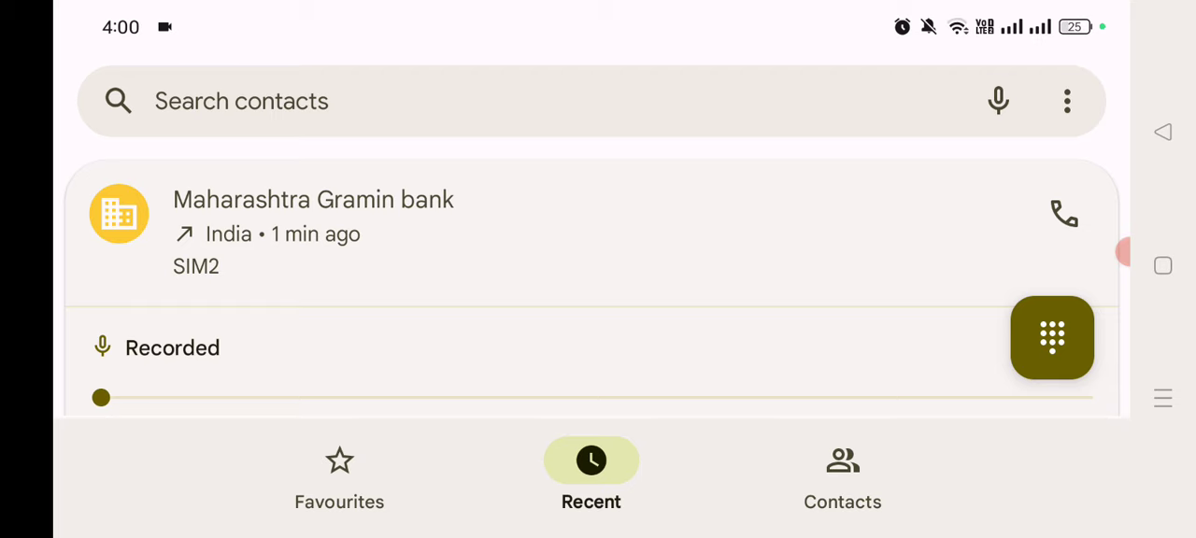
scroll(592, 280, "down", 1)
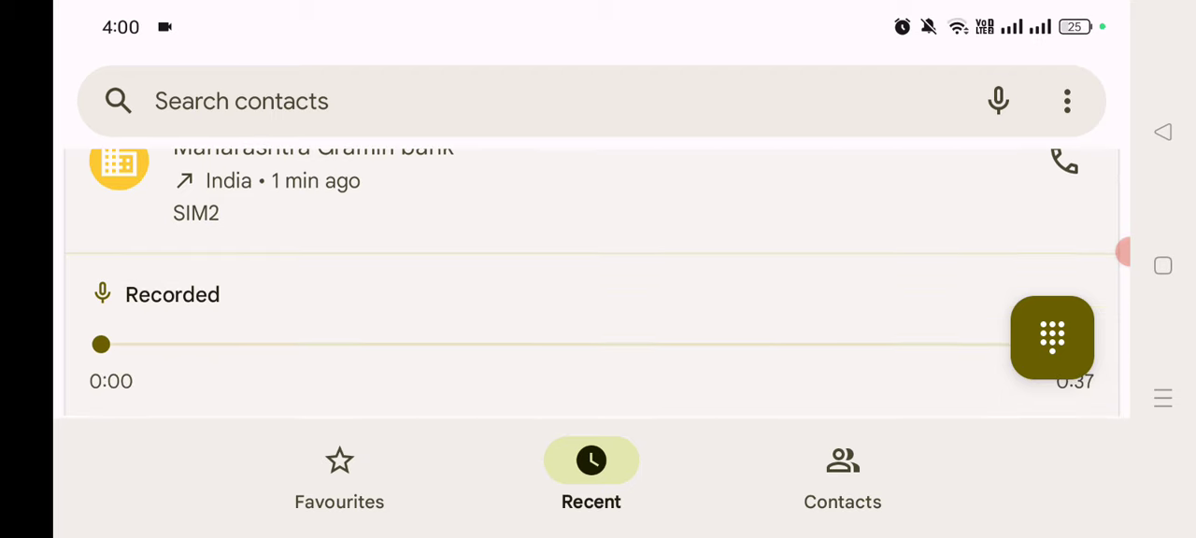
scroll(593, 281, "down", 1)
scroll(592, 280, "up", 1)
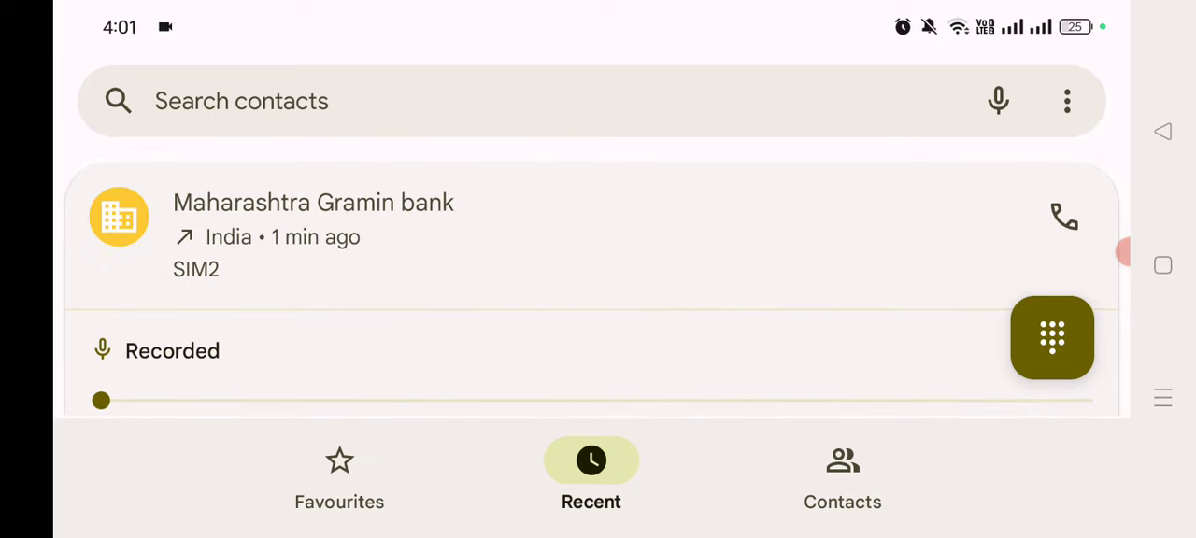
scroll(592, 280, "down", 1)
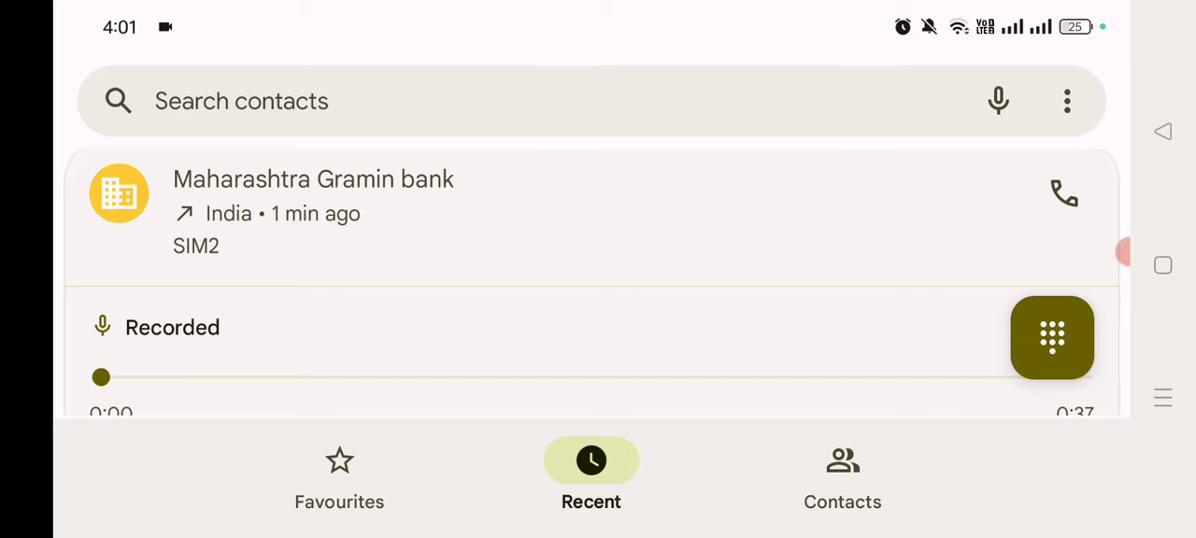
scroll(560, 280, "down", 1)
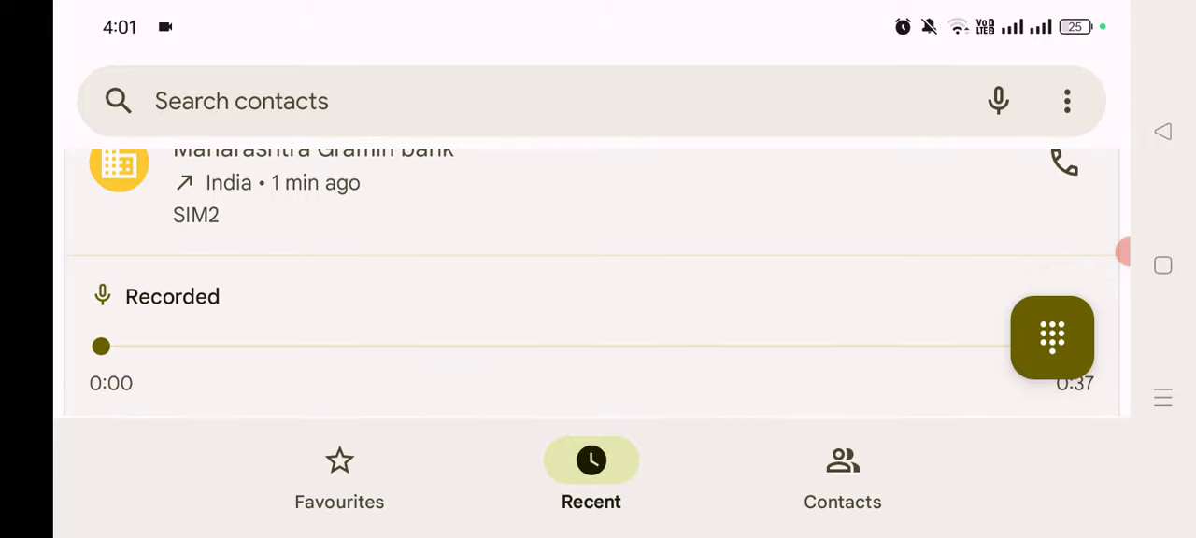
scroll(561, 280, "down", 2)
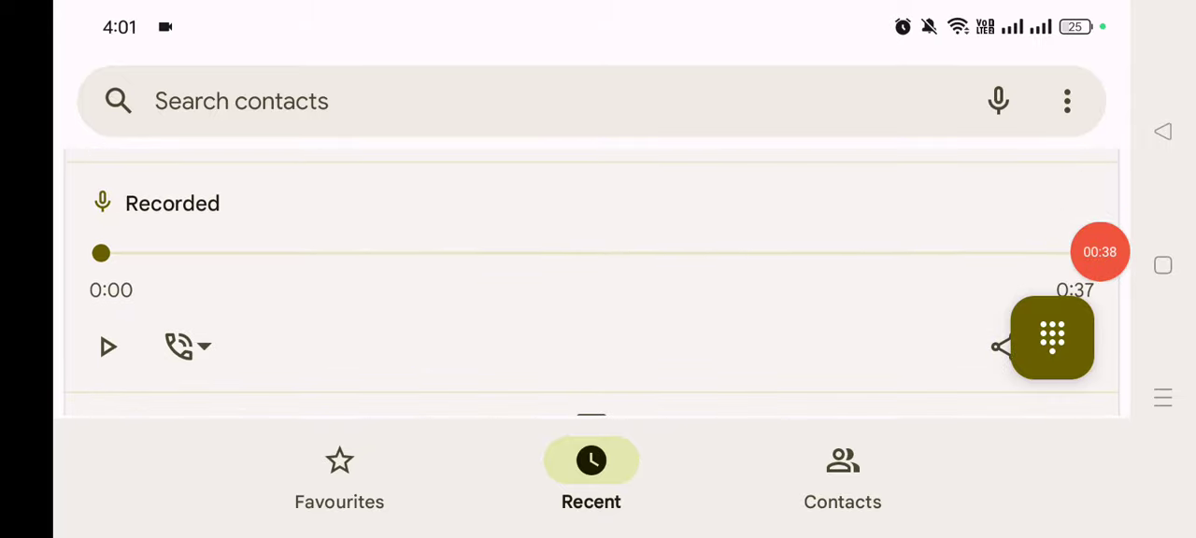
Route the bank call recording's audio to Speaker and start playing it.
left_click(187, 345)
left_click(240, 411)
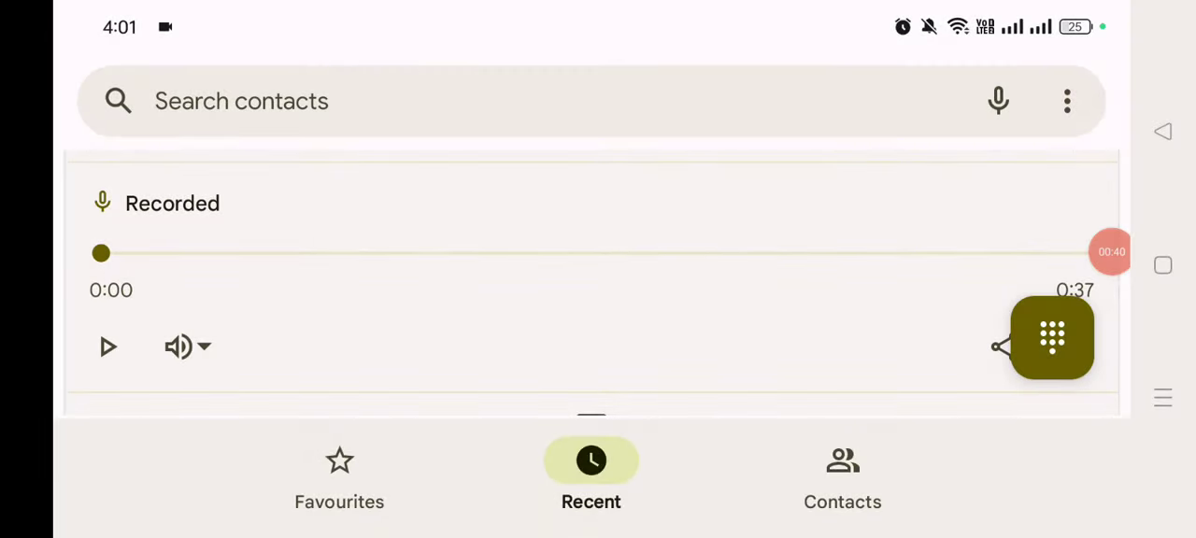
left_click(107, 346)
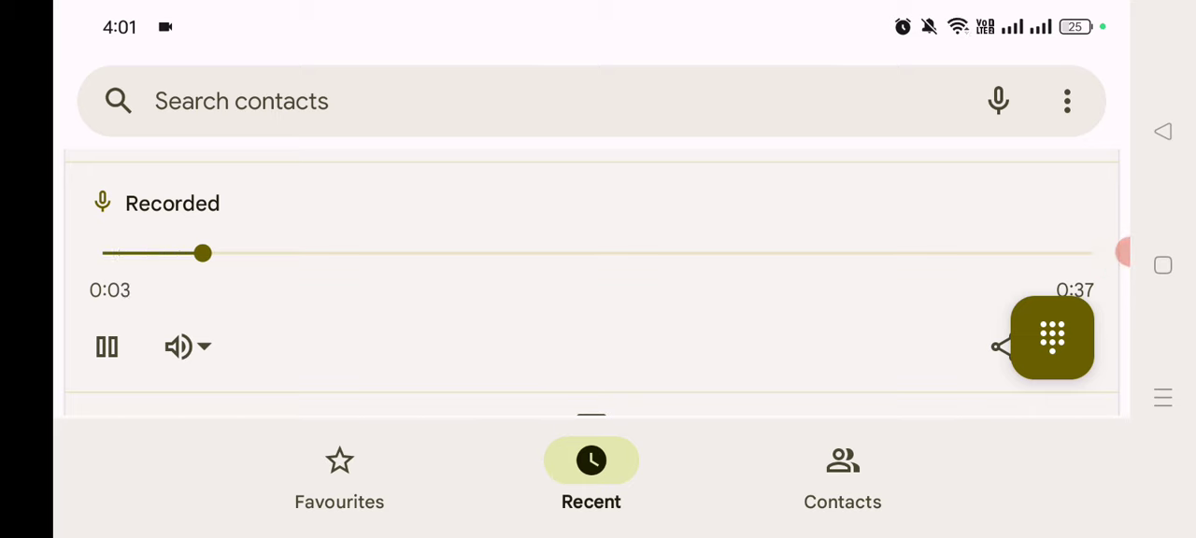
Raise the volume and let the 37-second bank call recording play to the end.
key("XF86AudioRaiseVolume")
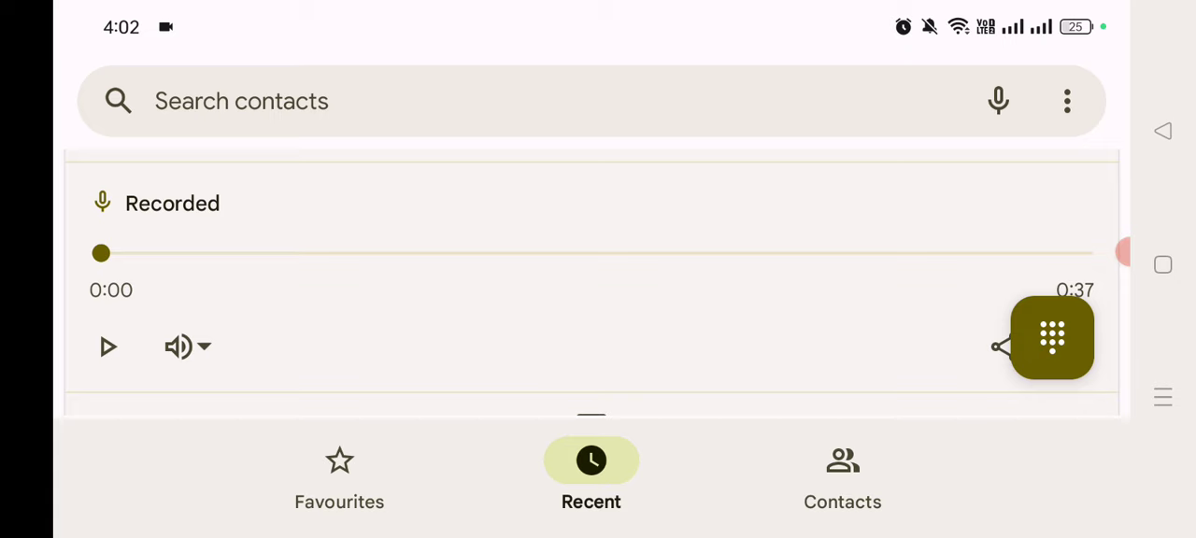
left_click(1122, 252)
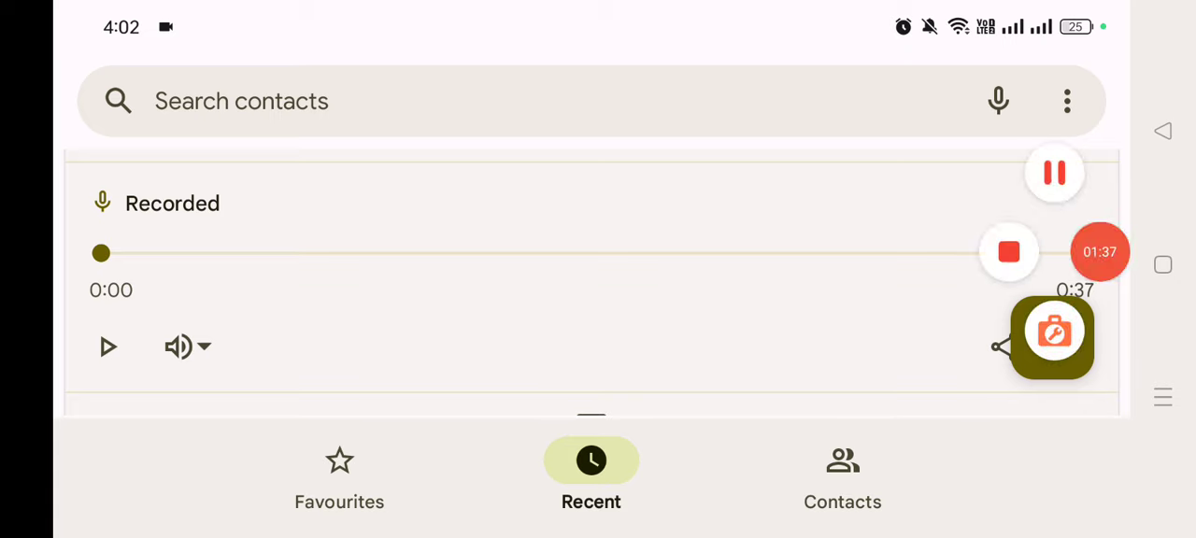